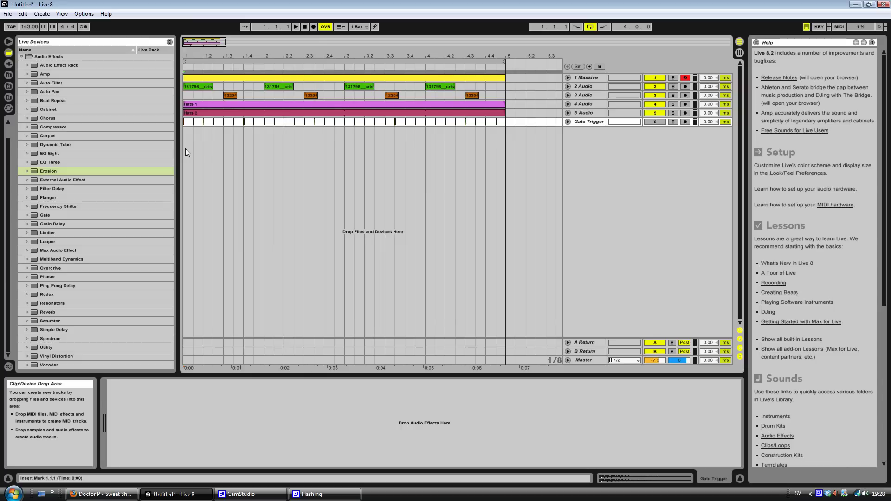
# Open Massive's editor for the DR P patch, move it into place, and play it briefly.
pyautogui.click(588, 77)
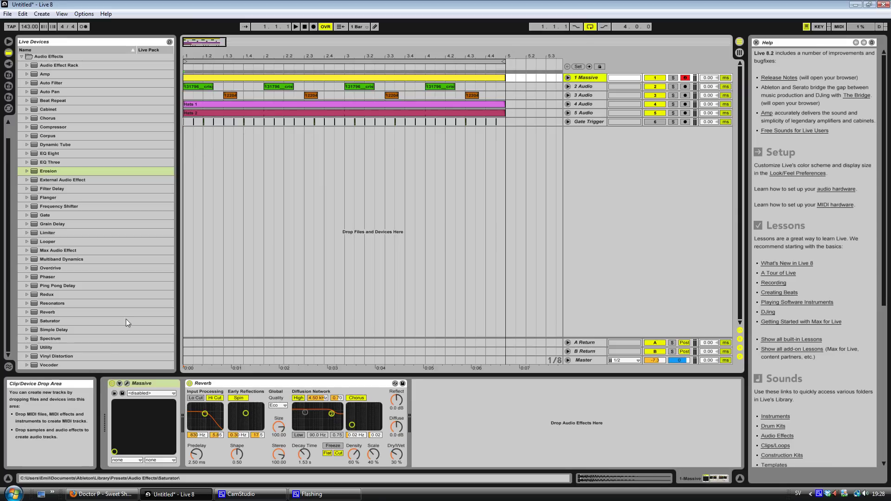
pyautogui.click(127, 384)
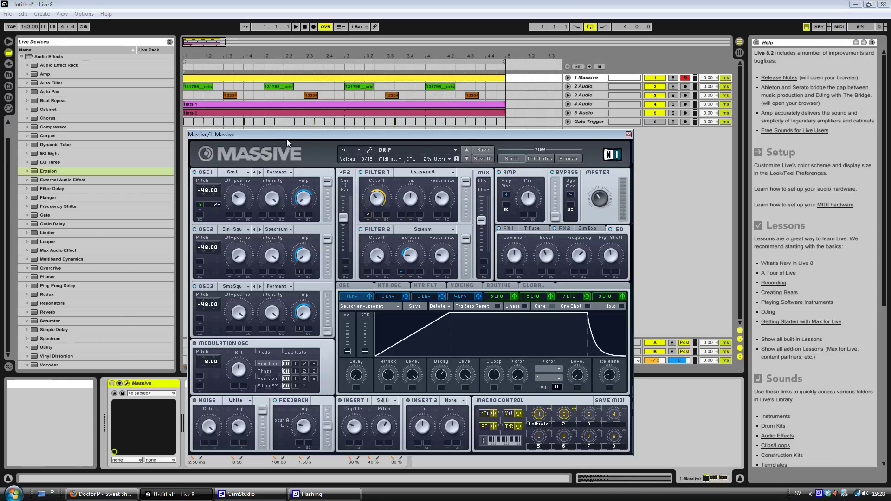
pyautogui.moveTo(286, 135); pyautogui.dragTo(335, 140)
pyautogui.press('space')
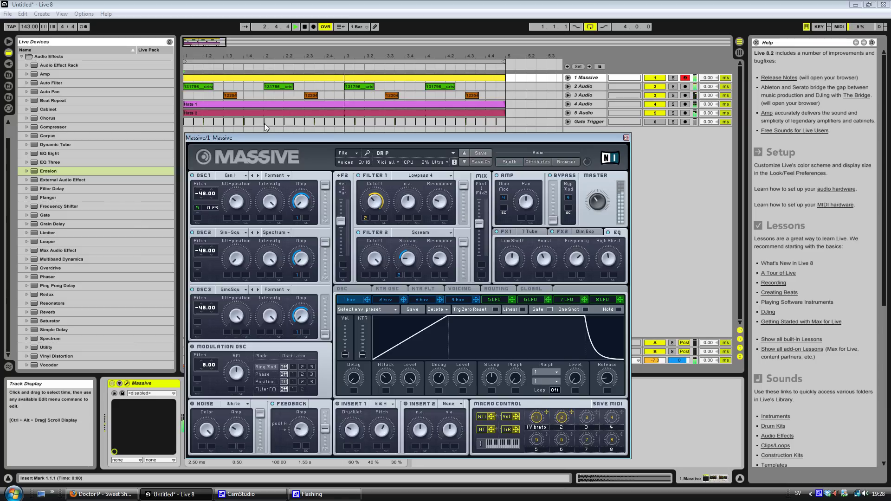
pyautogui.press('space')
pyautogui.moveTo(298, 138); pyautogui.dragTo(305, 124)
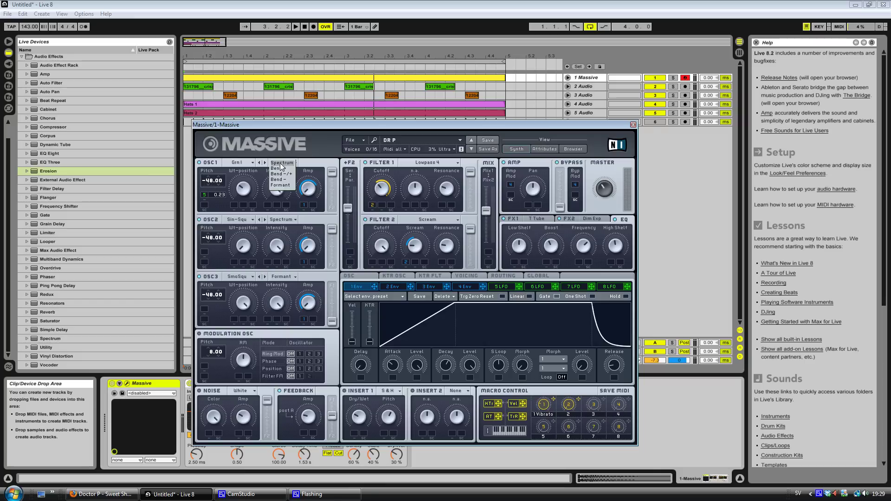
pyautogui.click(243, 163)
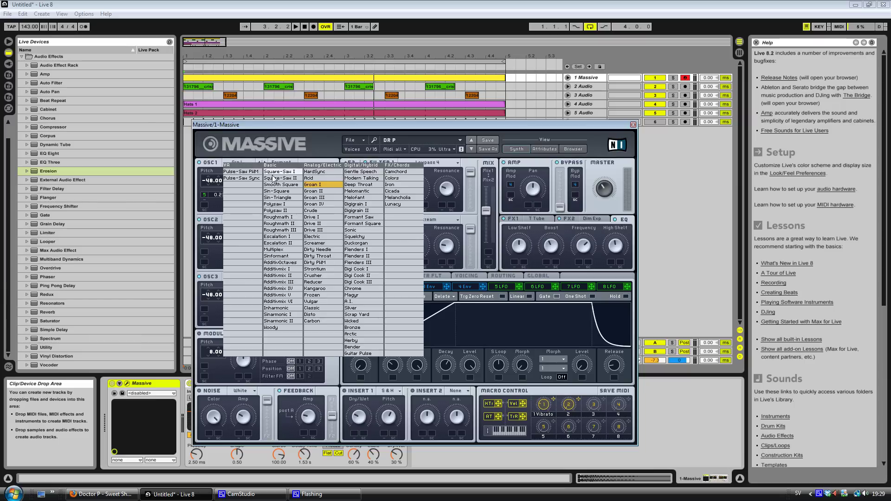
pyautogui.click(240, 140)
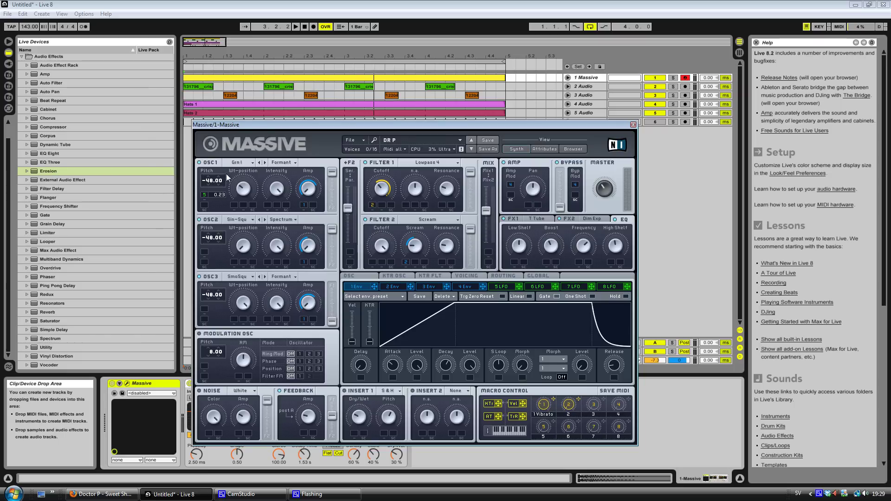
pyautogui.click(266, 163)
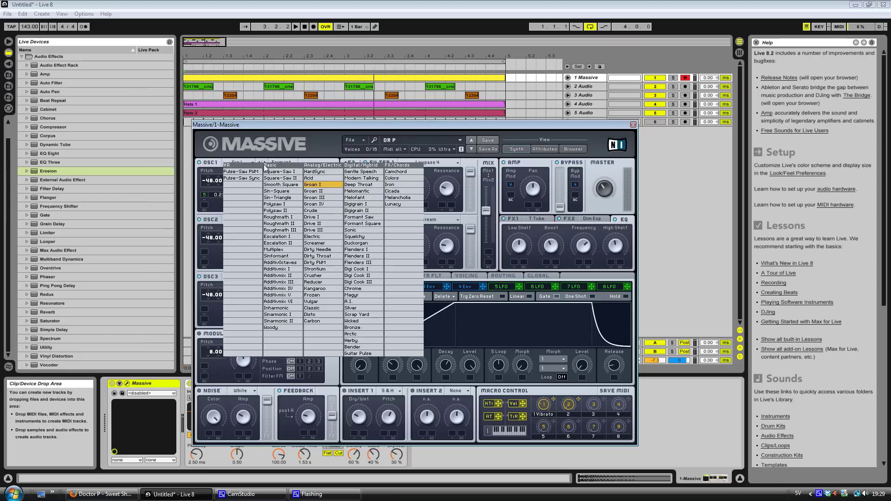
pyautogui.click(314, 191)
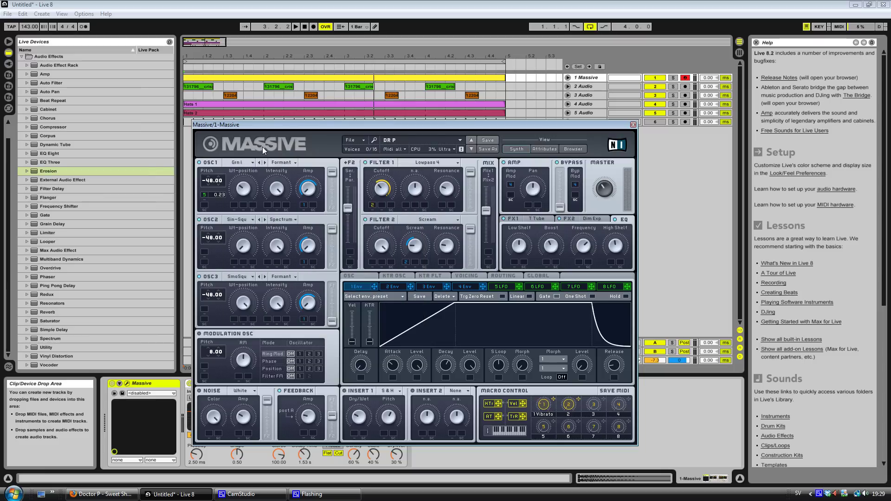
pyautogui.click(265, 163)
pyautogui.press('space')
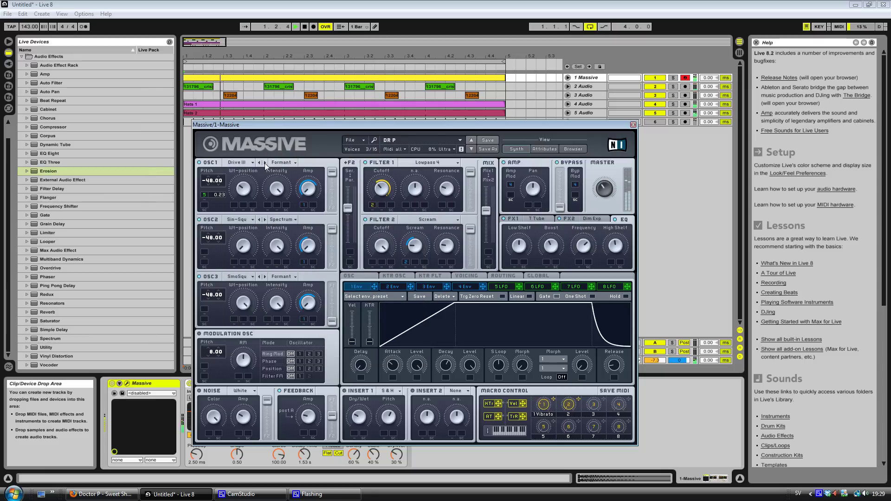
pyautogui.click(265, 163)
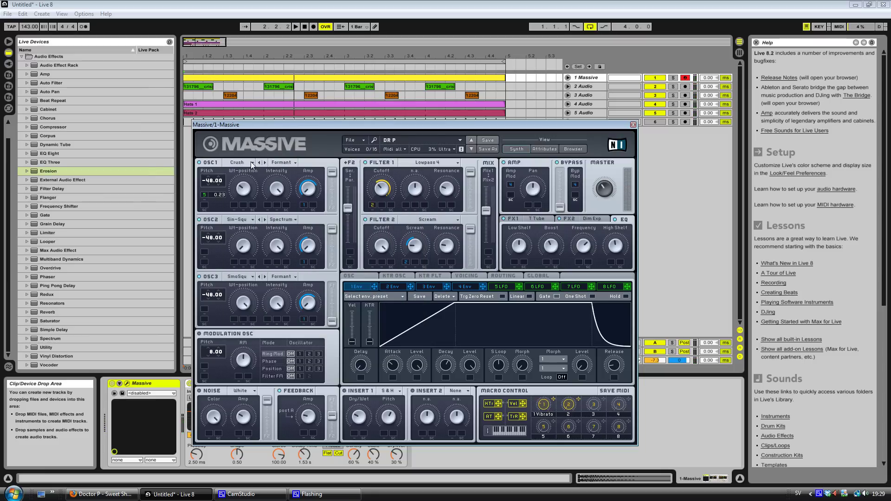
pyautogui.click(251, 162)
pyautogui.click(321, 185)
# Play the patch and inspect envelopes 2 and 1 and oscillator 3's wavetable list without changes.
pyautogui.press('space')
pyautogui.press('space')
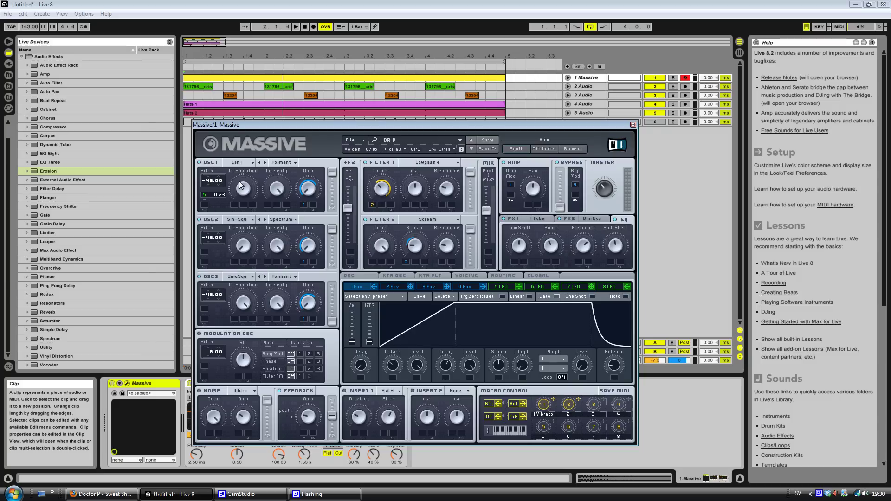
pyautogui.click(390, 286)
pyautogui.click(356, 287)
pyautogui.click(239, 277)
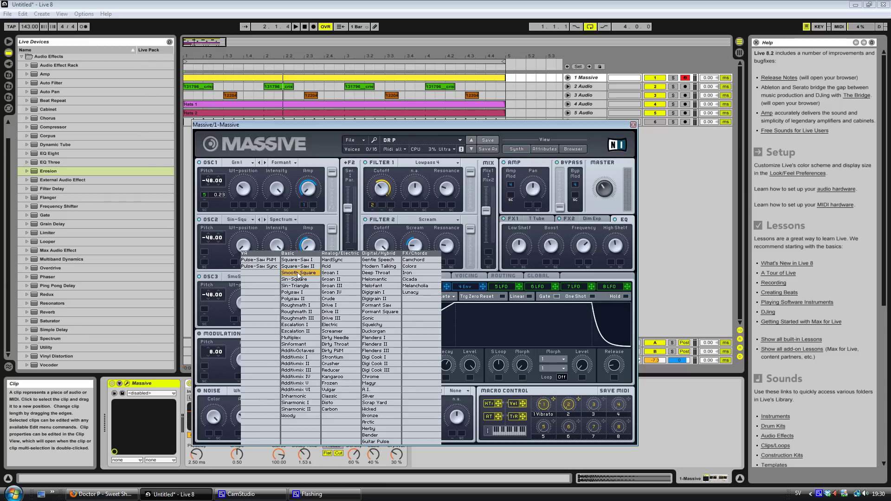
pyautogui.click(234, 277)
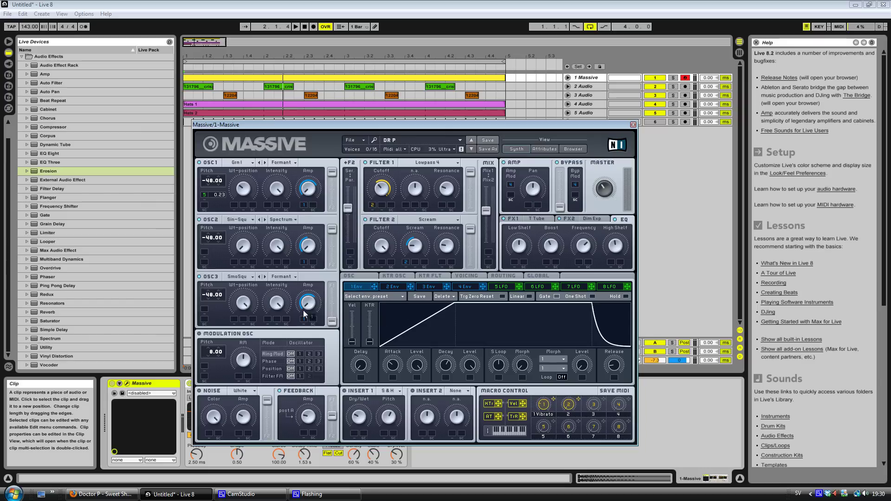
# Turn up the 3 Env Attack knob, then return to the 1 Env view.
pyautogui.click(427, 286)
pyautogui.moveTo(392, 366); pyautogui.dragTo(391, 349)
pyautogui.click(357, 287)
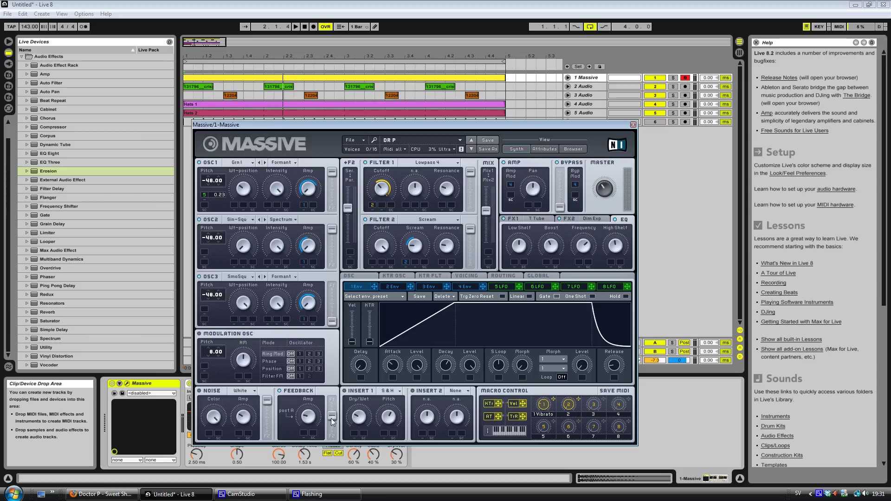
# Push the Feedback fader beside the Amp knob up slightly.
pyautogui.moveTo(332, 437); pyautogui.dragTo(332, 425)
# Nudge the Ser/Par slider between the filters slightly and audition the result twice.
pyautogui.moveTo(350, 210); pyautogui.dragTo(351, 212)
pyautogui.press('space')
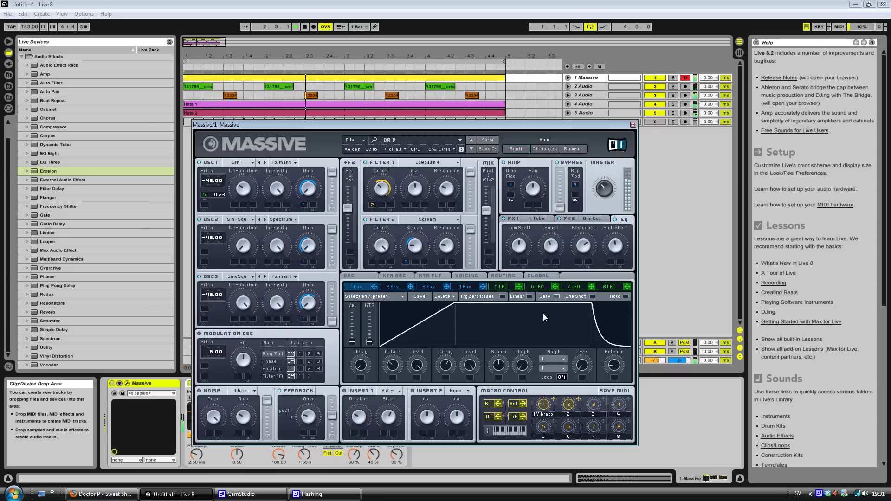
pyautogui.press('space')
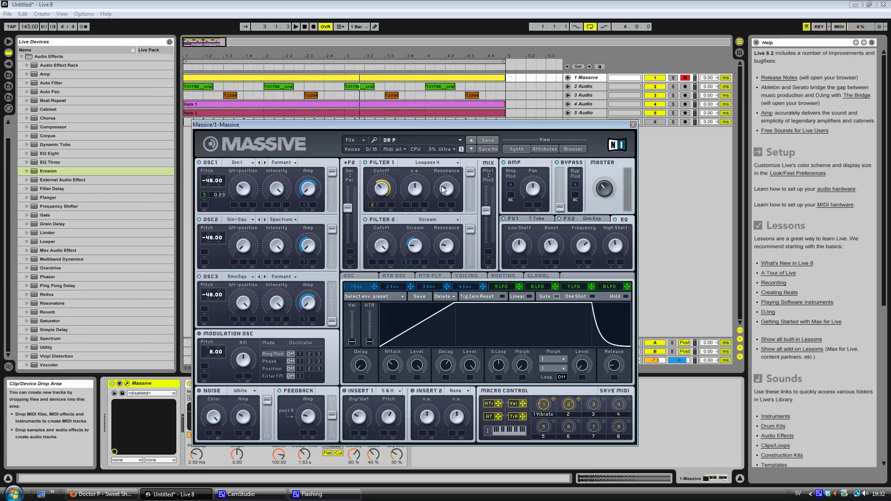
pyautogui.press('space')
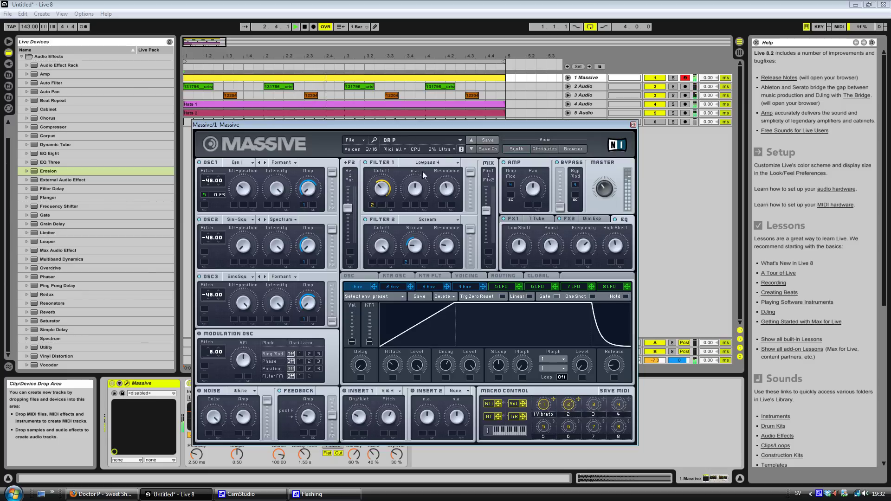
pyautogui.press('space')
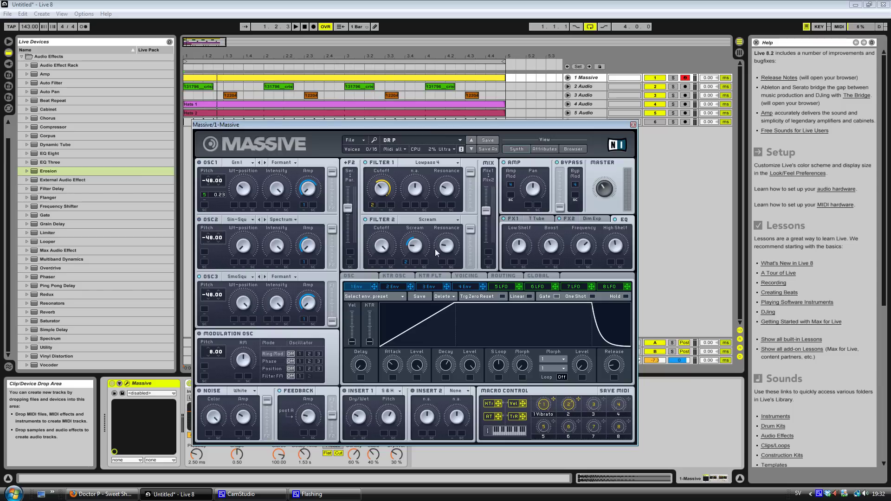
pyautogui.press('space')
pyautogui.click(371, 221)
pyautogui.press('space')
pyautogui.click(369, 219)
# Switch on oscillators 1 and 2, mute oscillator 3, and lengthen the 2 Env attack.
pyautogui.click(199, 219)
pyautogui.click(200, 276)
pyautogui.click(199, 162)
pyautogui.click(393, 287)
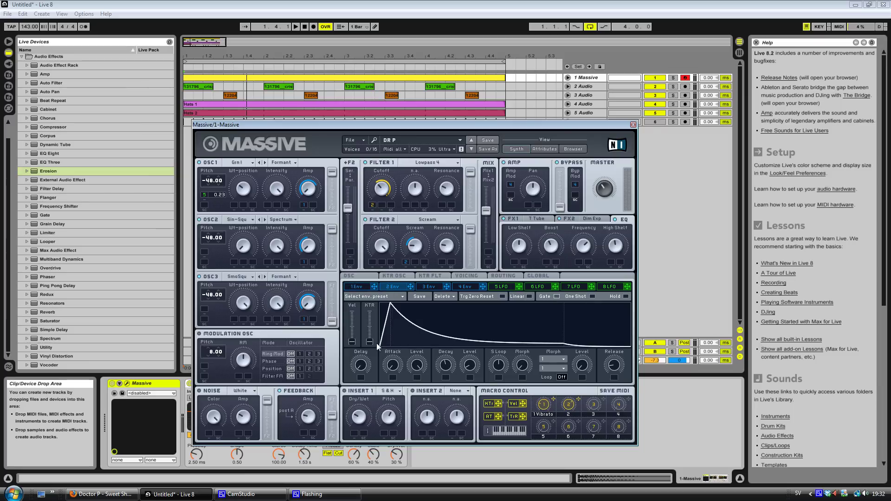
pyautogui.moveTo(393, 367); pyautogui.dragTo(392, 376)
# Choose Tele Tube for effect slot FX1, then view the FX2 and EQ pages.
pyautogui.click(514, 220)
pyautogui.click(538, 219)
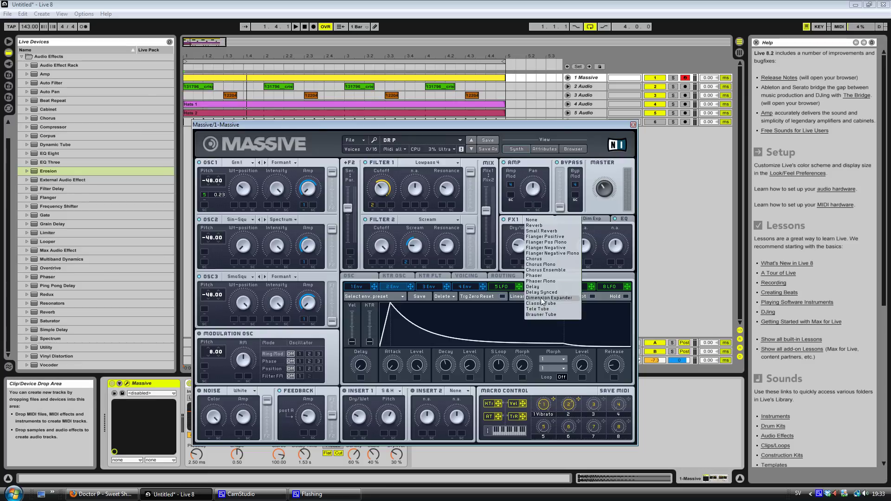
pyautogui.click(519, 221)
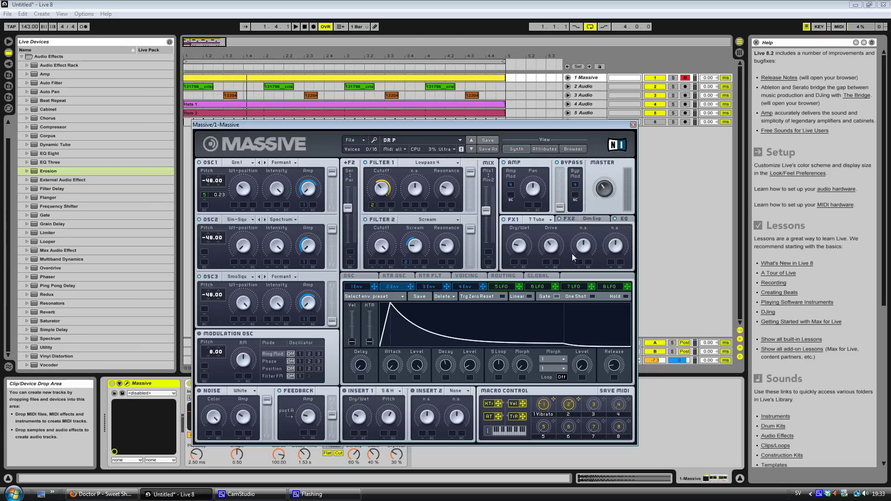
pyautogui.click(570, 219)
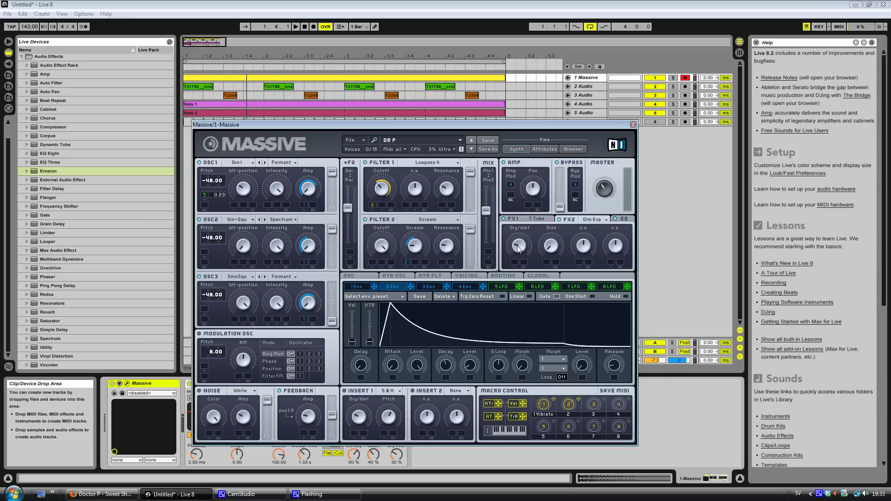
pyautogui.click(625, 219)
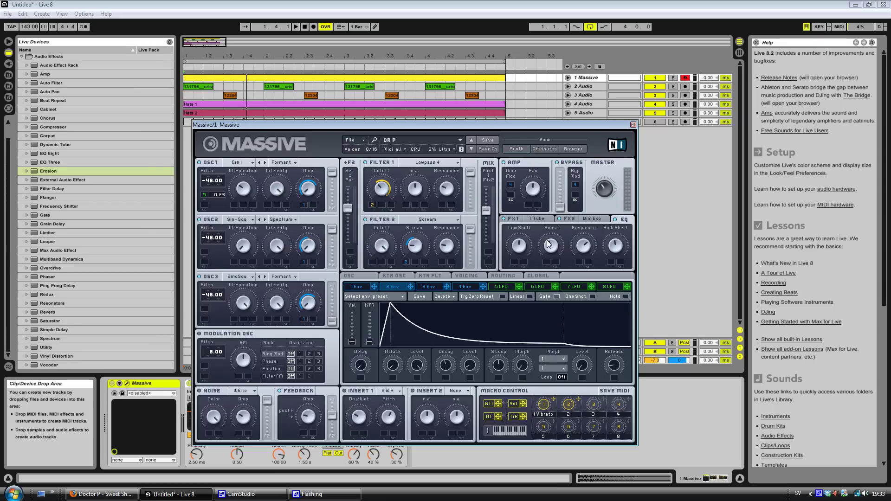
# Turn the EQ Frequency knob down and play the bass briefly to check it.
pyautogui.moveTo(581, 246); pyautogui.dragTo(583, 238)
pyautogui.press('space')
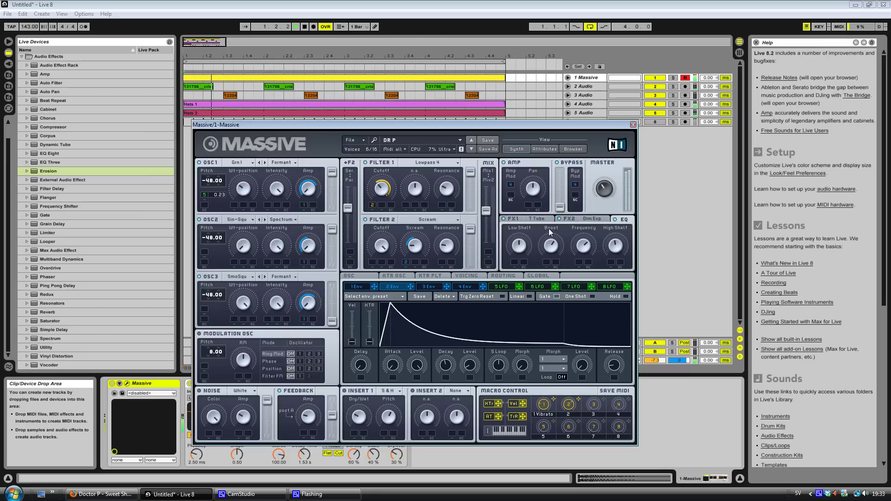
pyautogui.press('space')
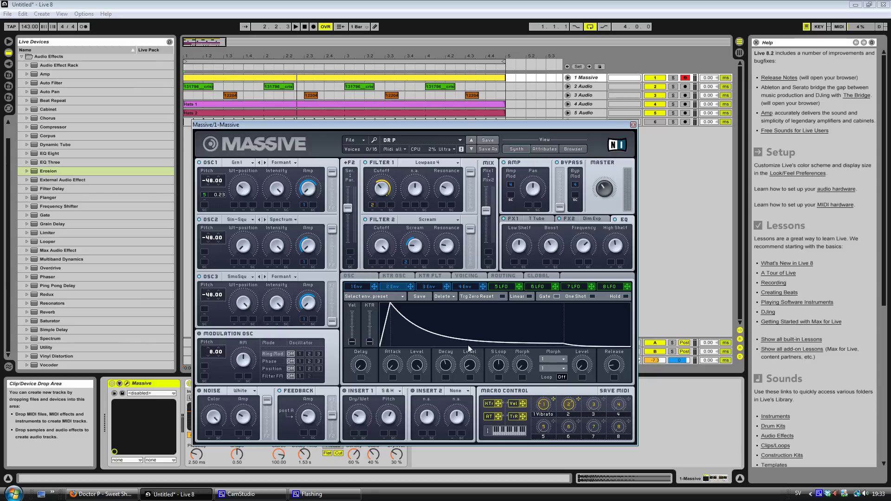
# Assign macro 1 to raise Vibrato Depth on the OSC page and audition the vibrato.
pyautogui.click(348, 274)
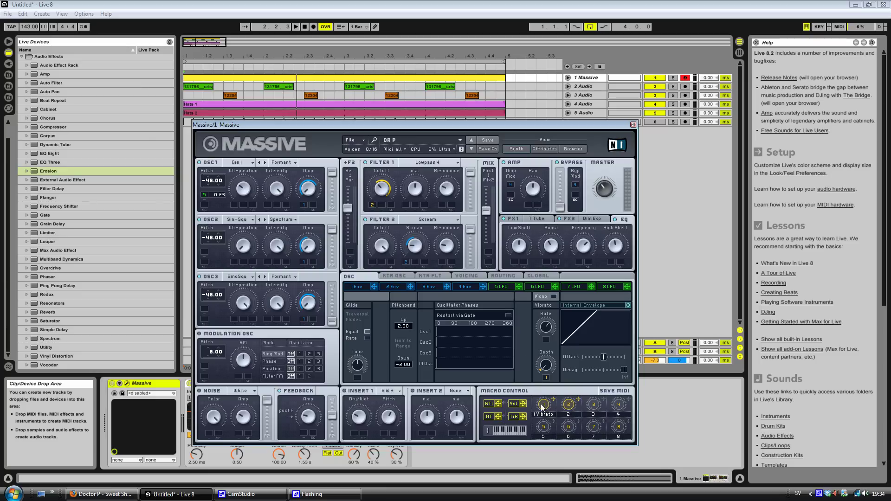
pyautogui.moveTo(546, 377); pyautogui.dragTo(548, 373)
pyautogui.press('space')
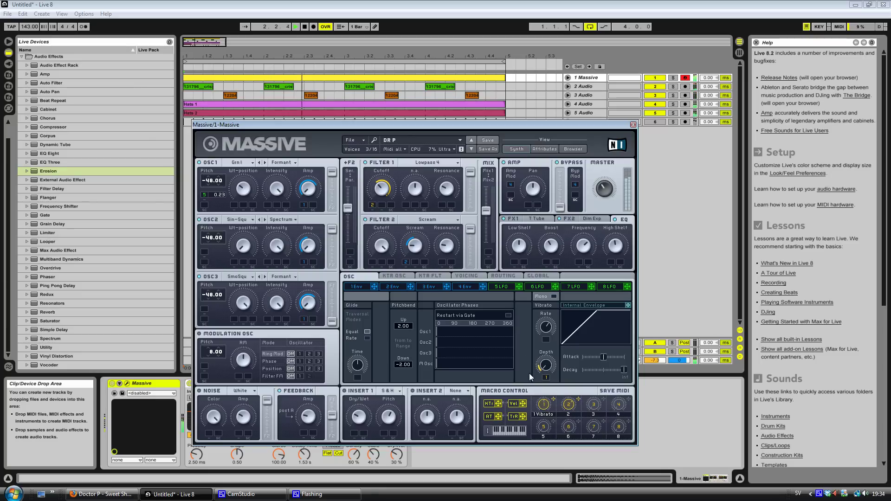
pyautogui.press('space')
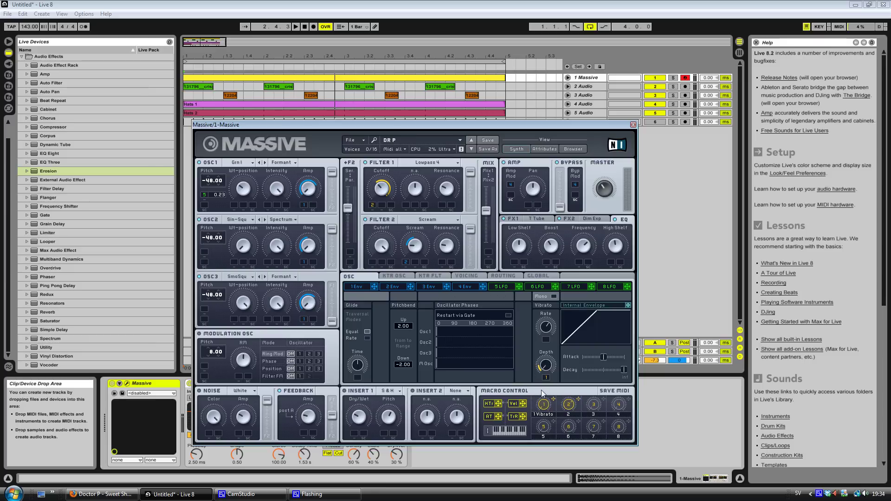
pyautogui.click(539, 276)
# On the Voicing page, widen the Pitch/Cutoff unison spread during playback, then switch it Off.
pyautogui.click(505, 277)
pyautogui.click(469, 275)
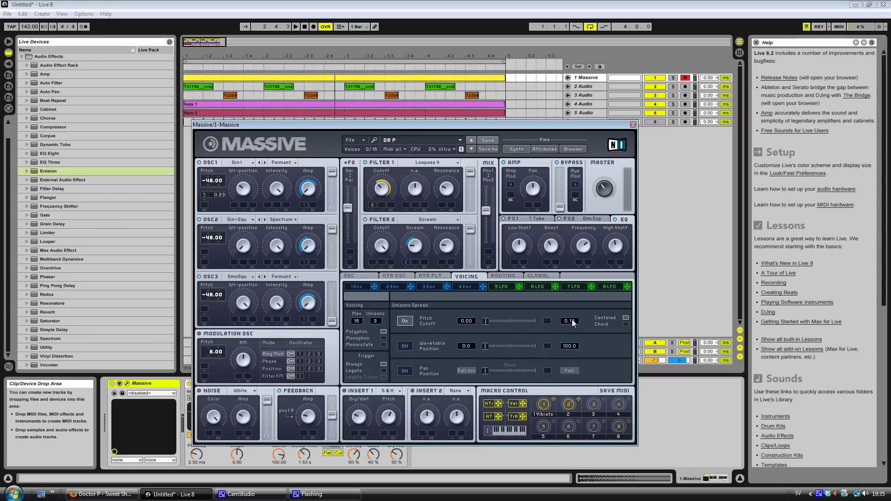
pyautogui.press('space')
pyautogui.moveTo(483, 323); pyautogui.dragTo(455, 318)
pyautogui.click(405, 321)
pyautogui.click(355, 274)
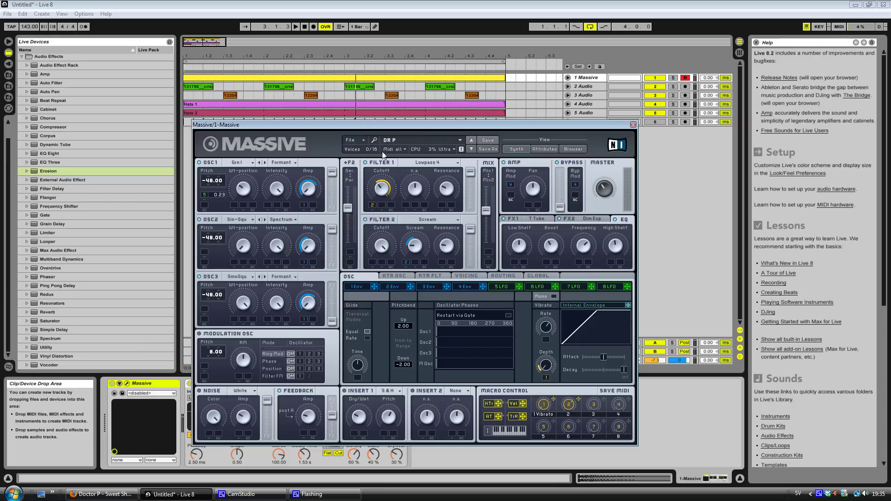
# Move the Massive window aside, audition the bass with Reverb bypassed then active, leaving it on.
pyautogui.moveTo(360, 123); pyautogui.dragTo(495, 46)
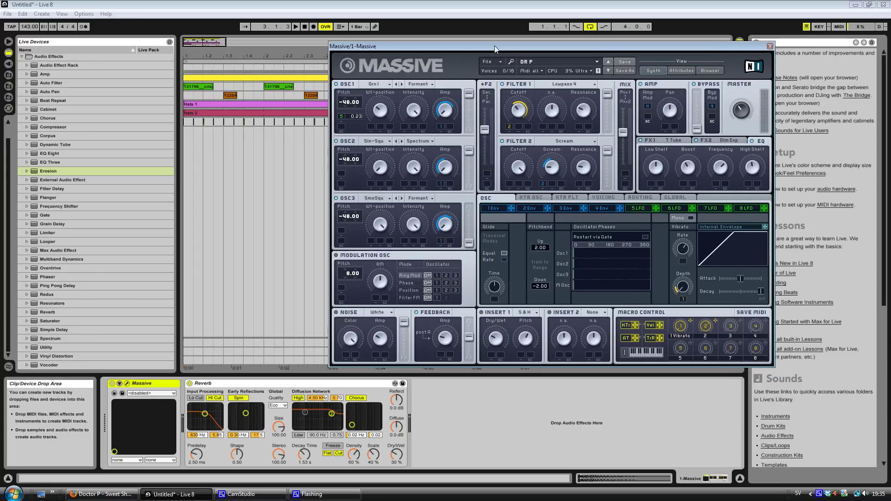
pyautogui.click(189, 383)
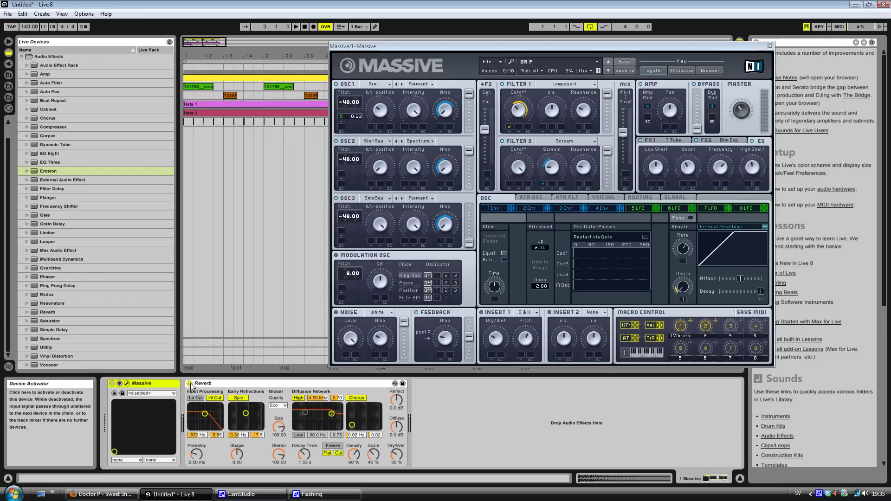
pyautogui.press('space')
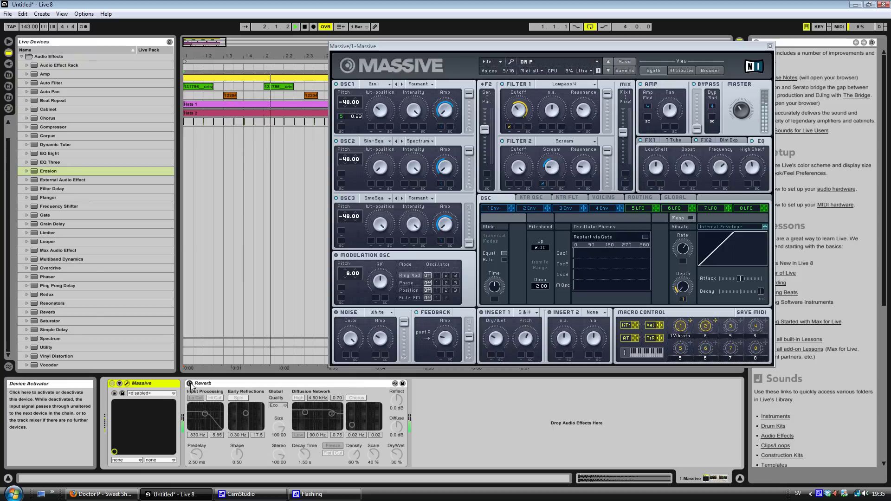
pyautogui.press('space')
pyautogui.click(190, 384)
pyautogui.press('space')
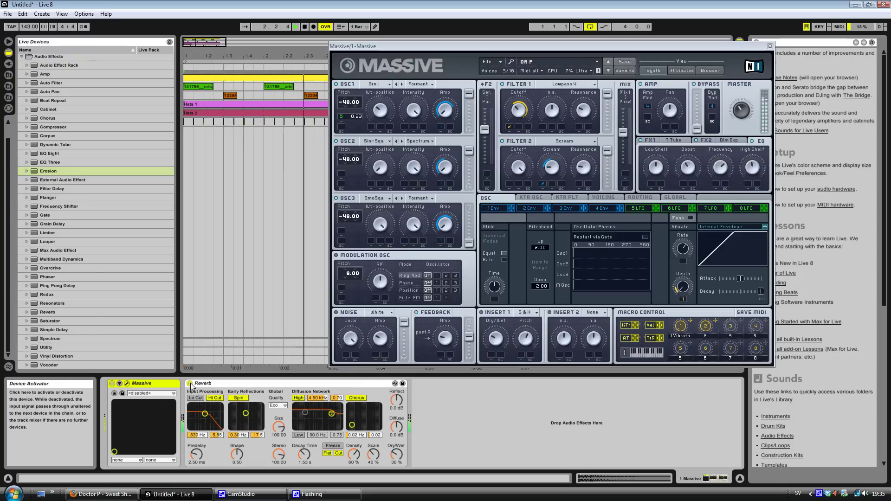
pyautogui.press('space')
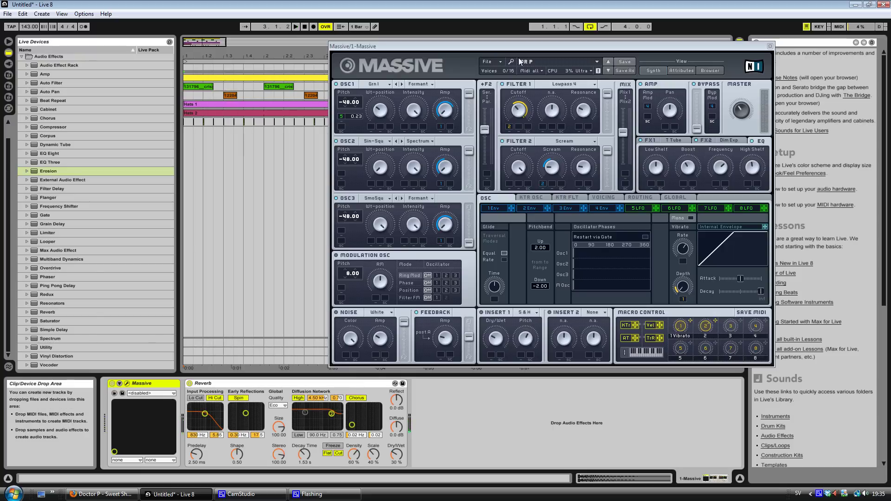
pyautogui.moveTo(528, 46); pyautogui.dragTo(366, 45)
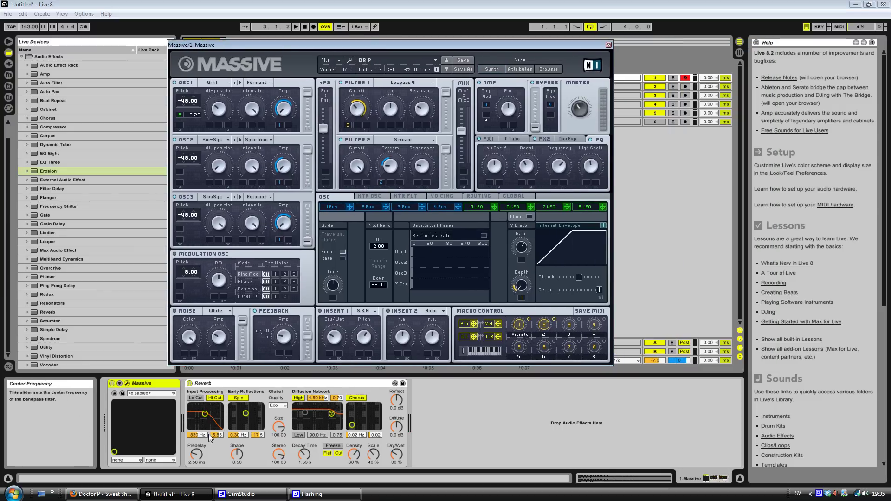